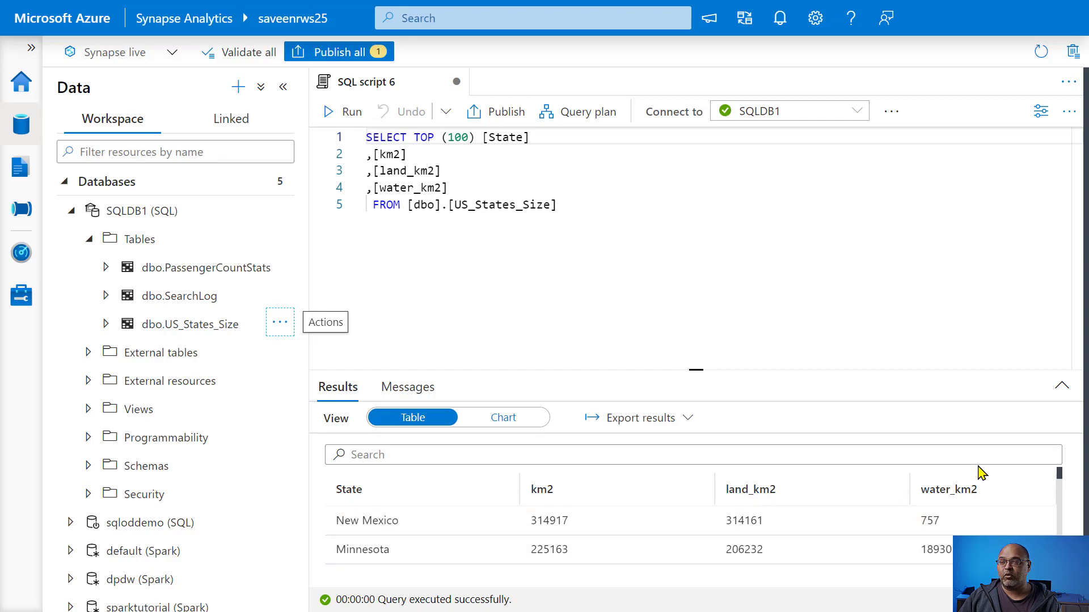
Limit the US_States_Size query to the top 10 rows and run it
click(462, 233)
click(454, 136)
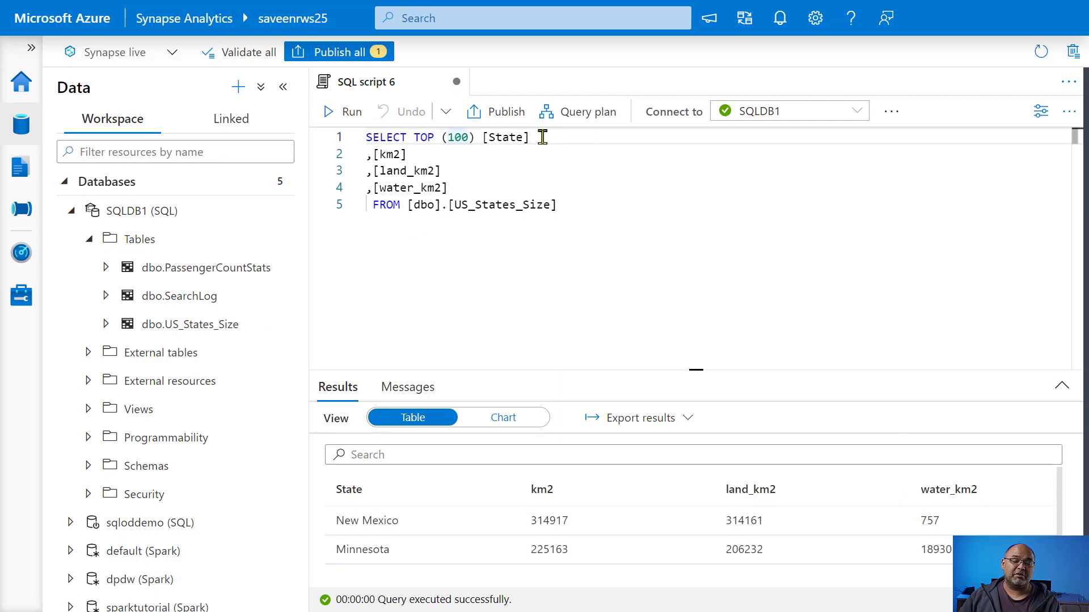
key(Delete)
click(334, 116)
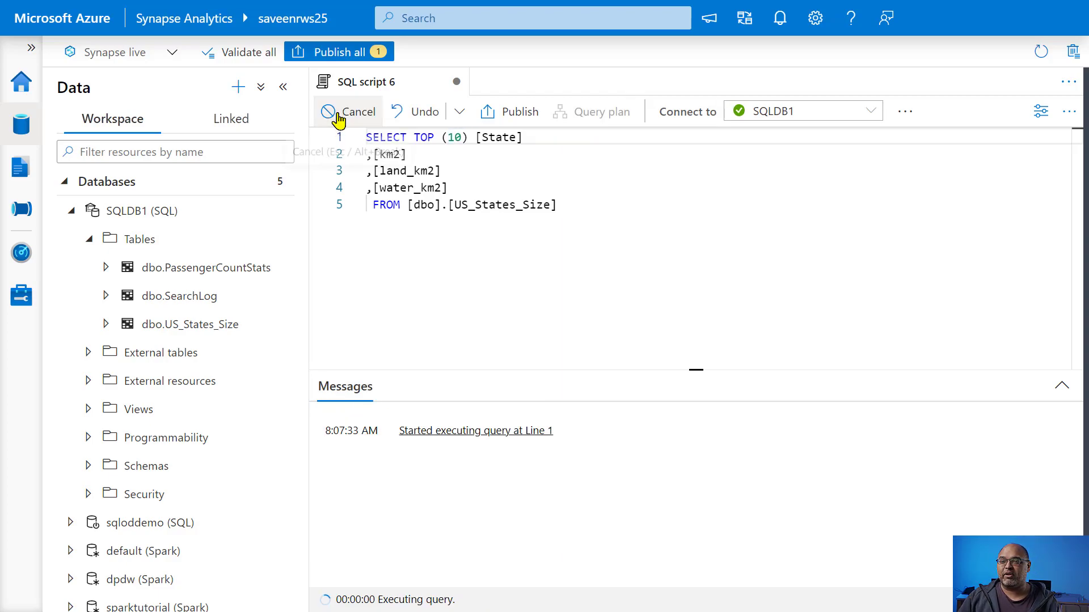
Add ORDER BY [km2] DESC on a new line below the FROM clause and run the query
click(434, 223)
key(Return)
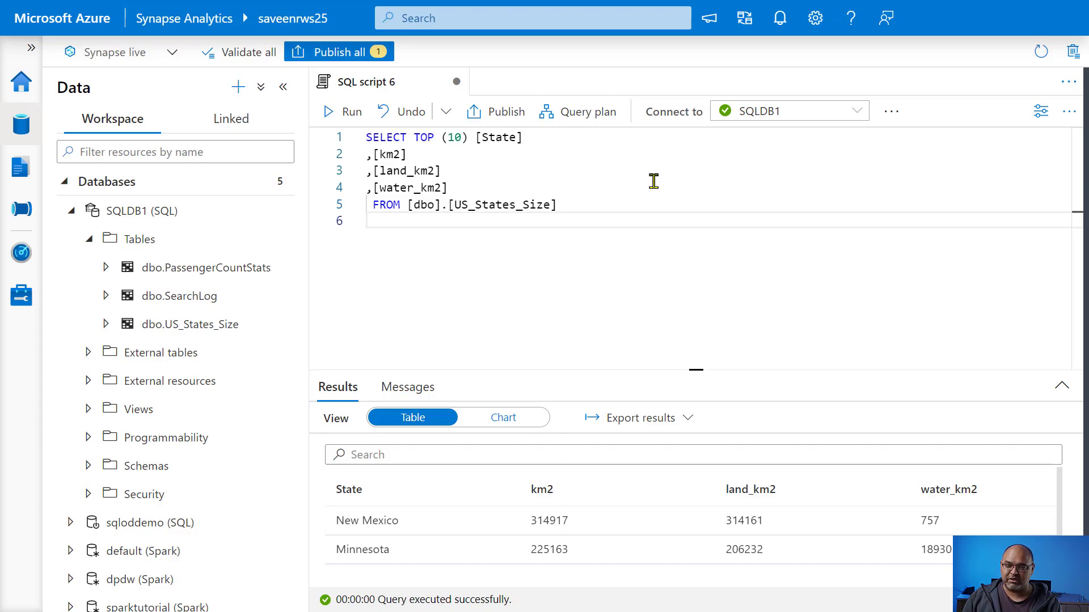
text(ORD)
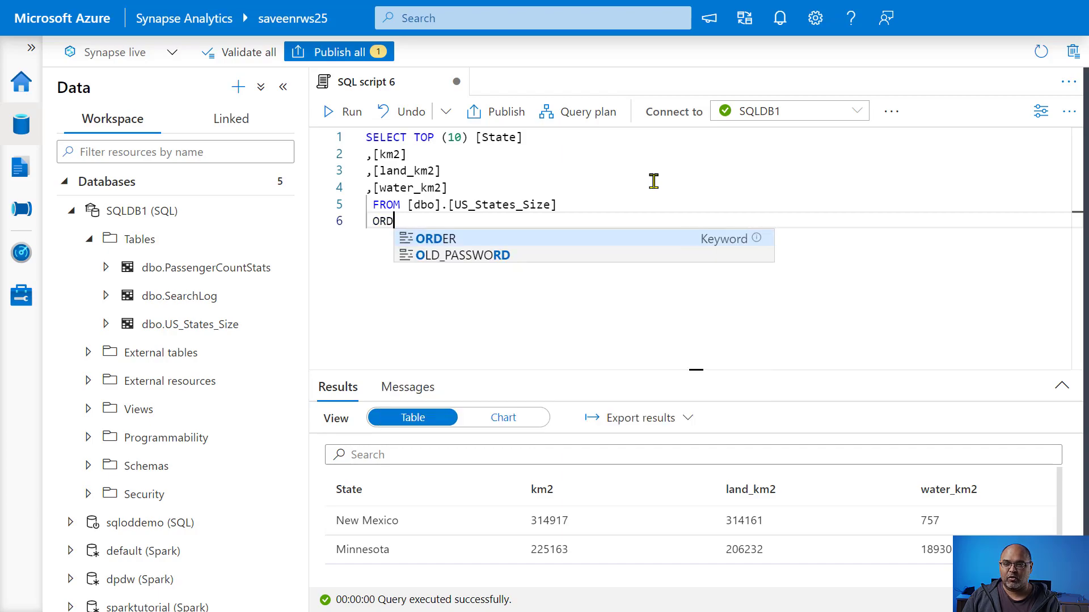
text(EY B)
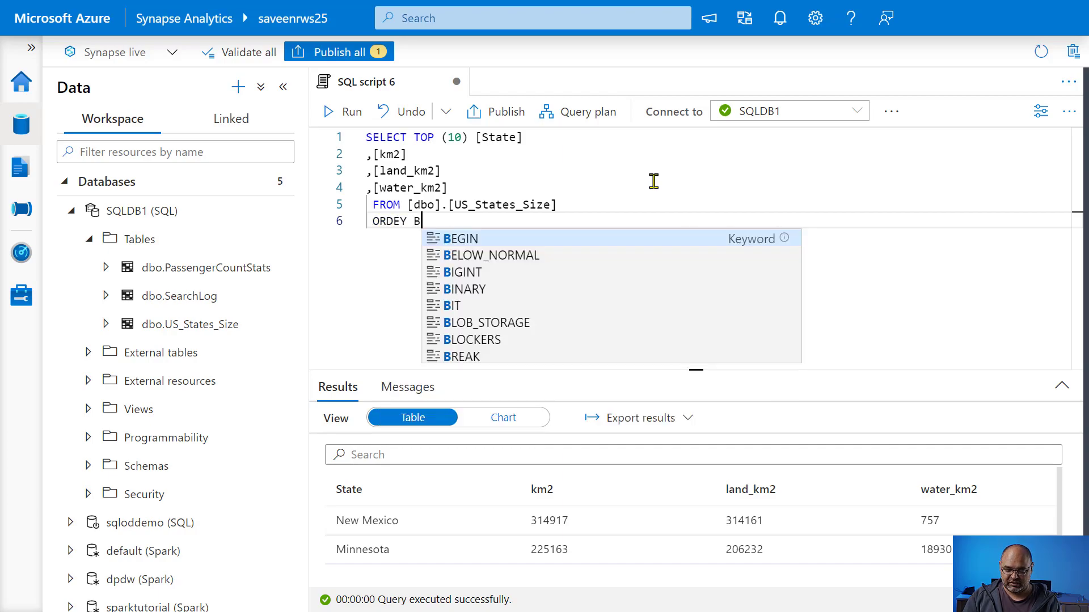
text(Y [km2)
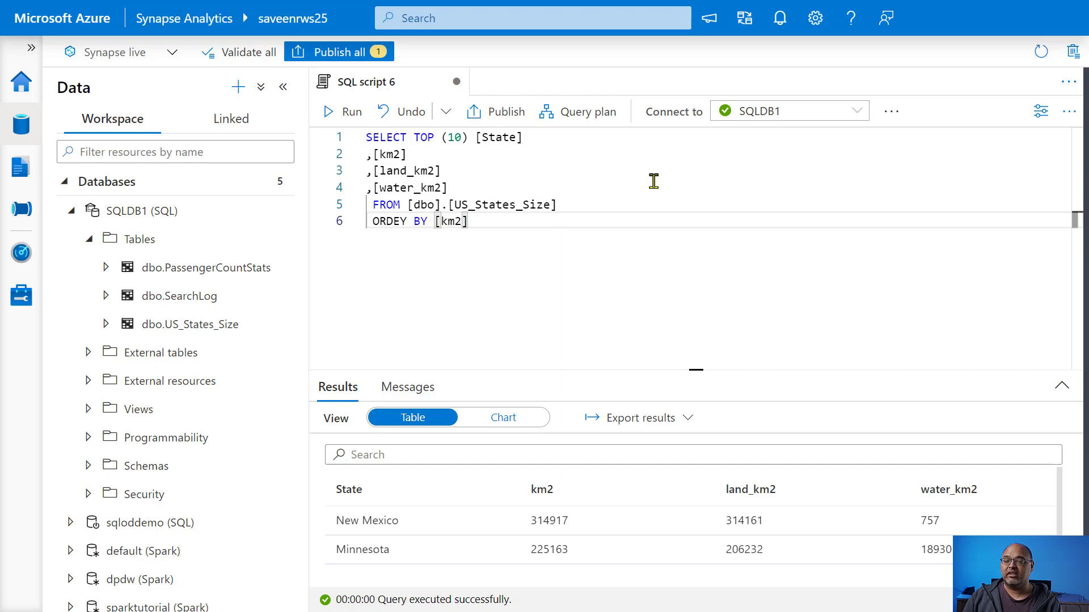
text(])
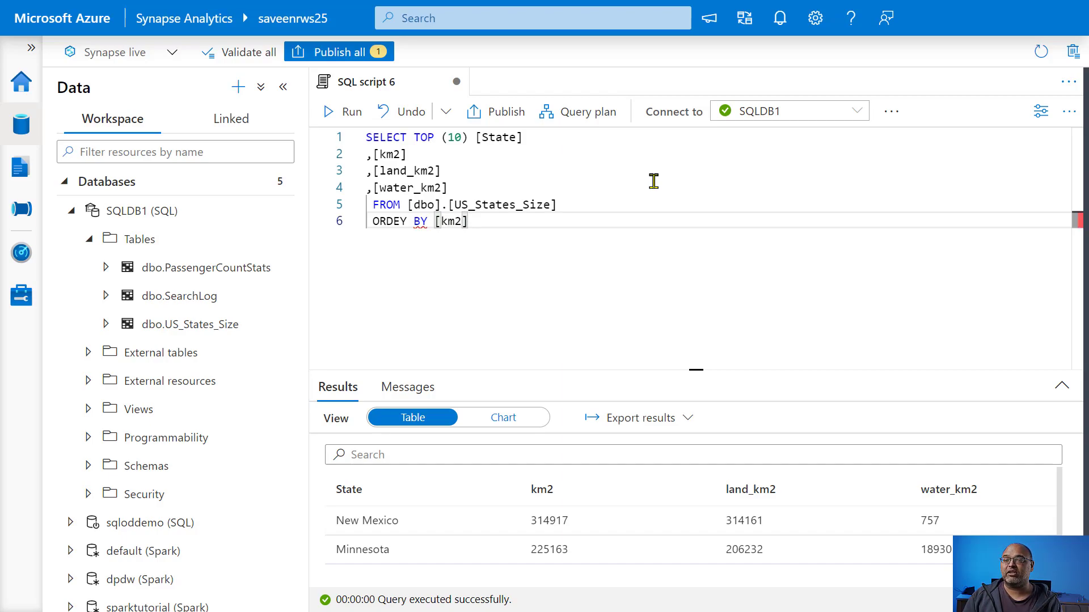
key(ctrl+Left)
key(ctrl+Left)
key(ctrl+Left)
key(BackSpace)
text(R)
key(End)
text(DESC)
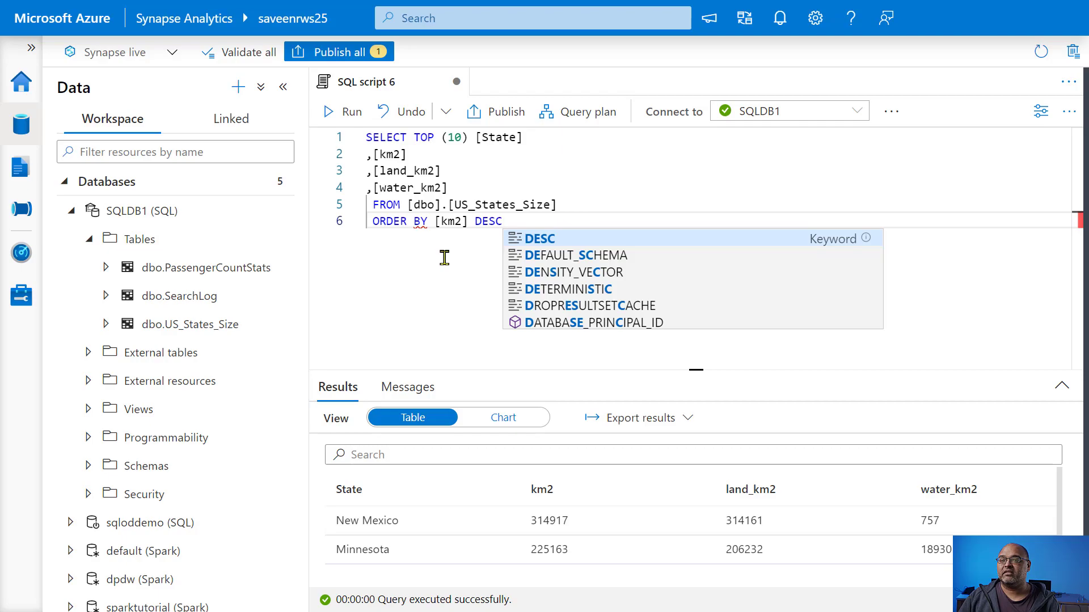
click(349, 112)
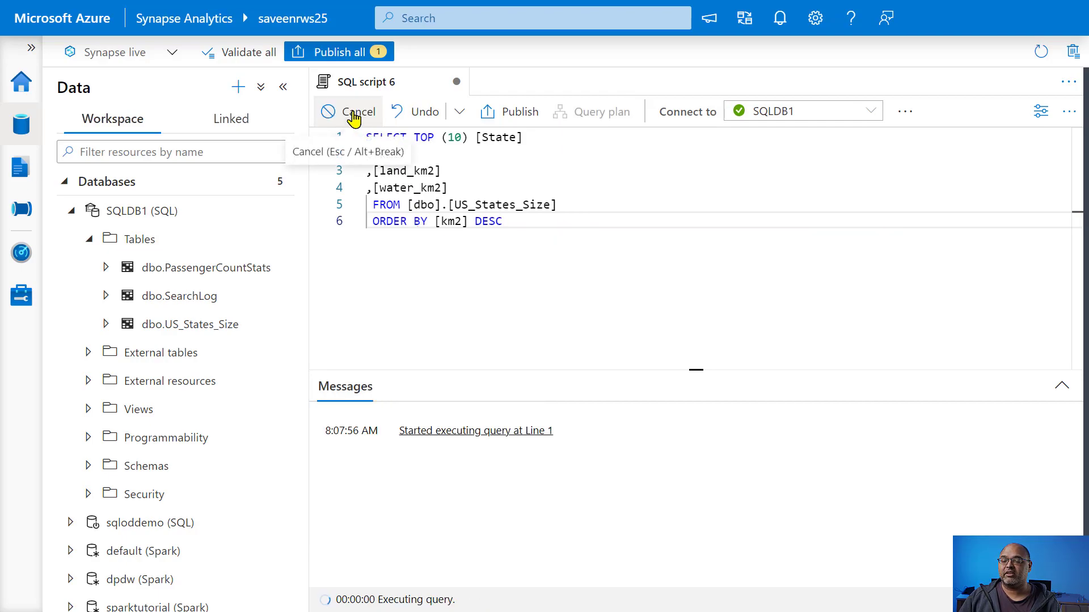
Enlarge the results area over most of the query editor and filter the result rows by "1"
drag(698, 372, 698, 144)
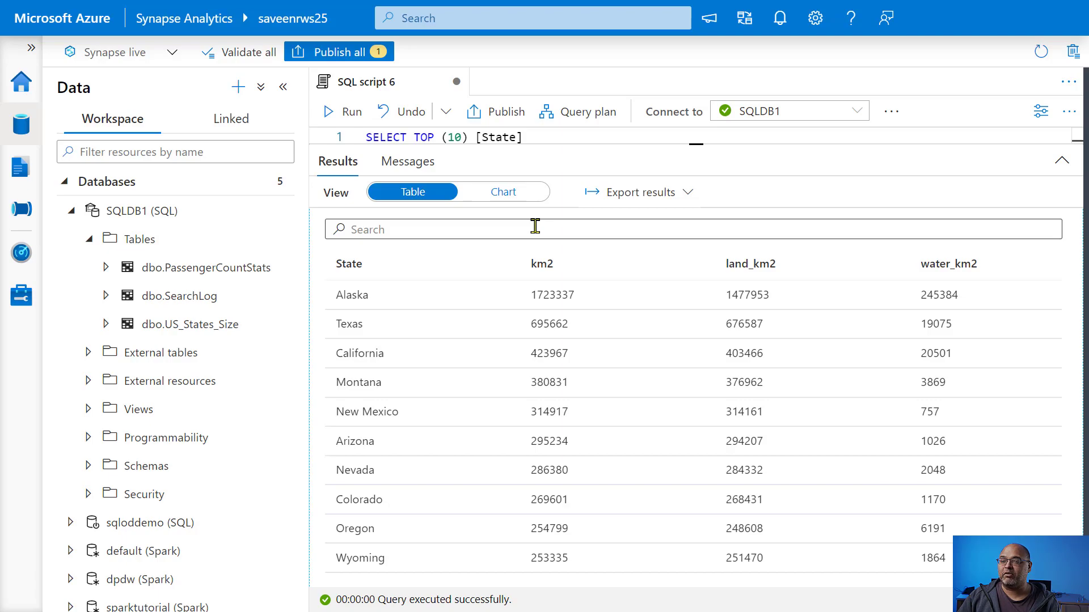
click(481, 229)
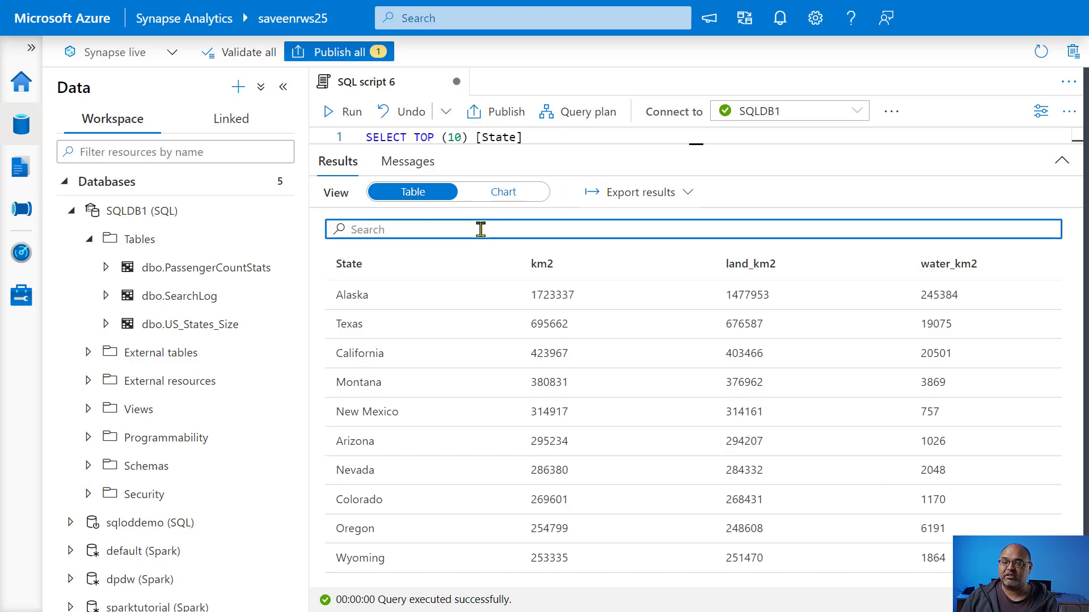
text(1)
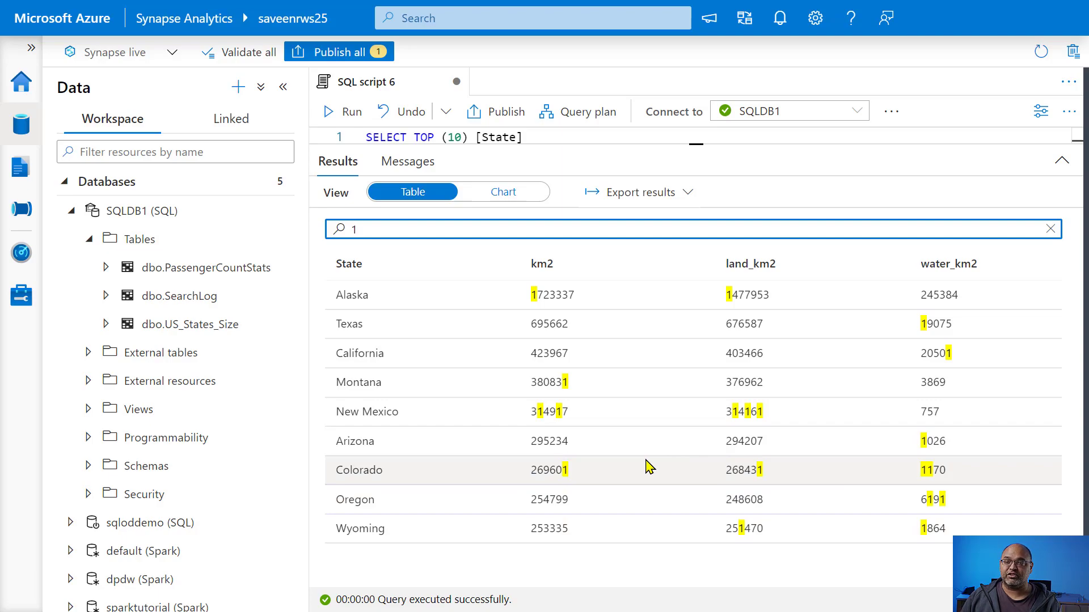
Replace the results filter with "te", and clear it again to restore all rows
double_click(394, 230)
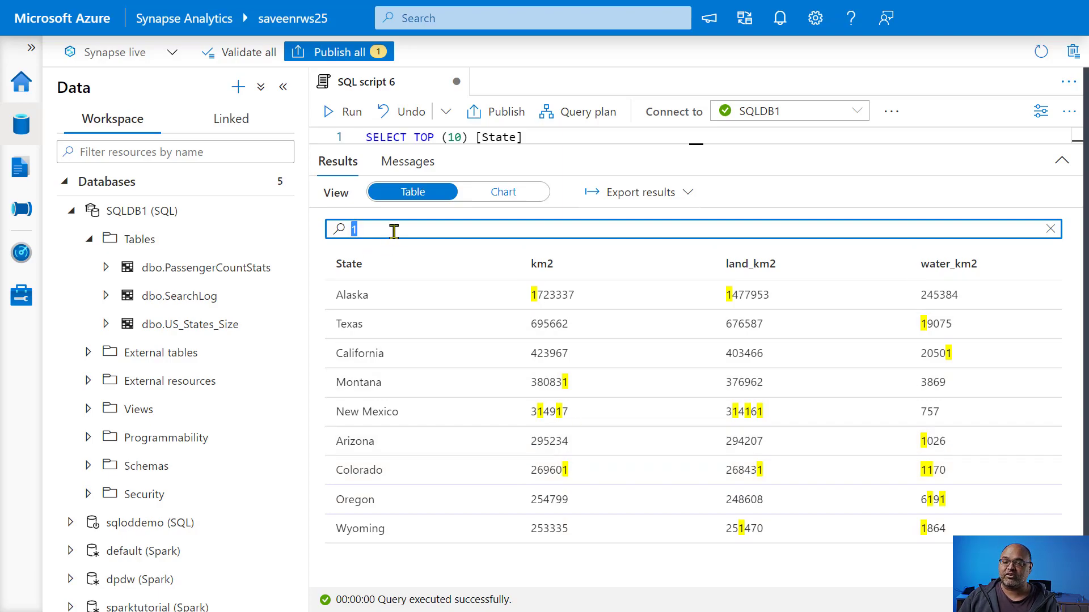
key(BackSpace)
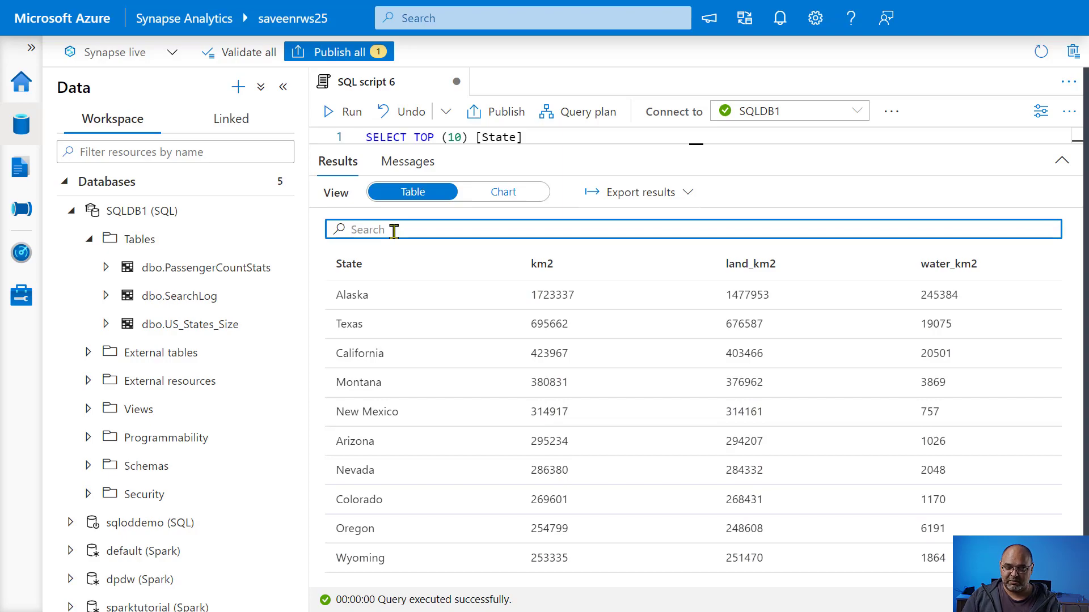
text(t)
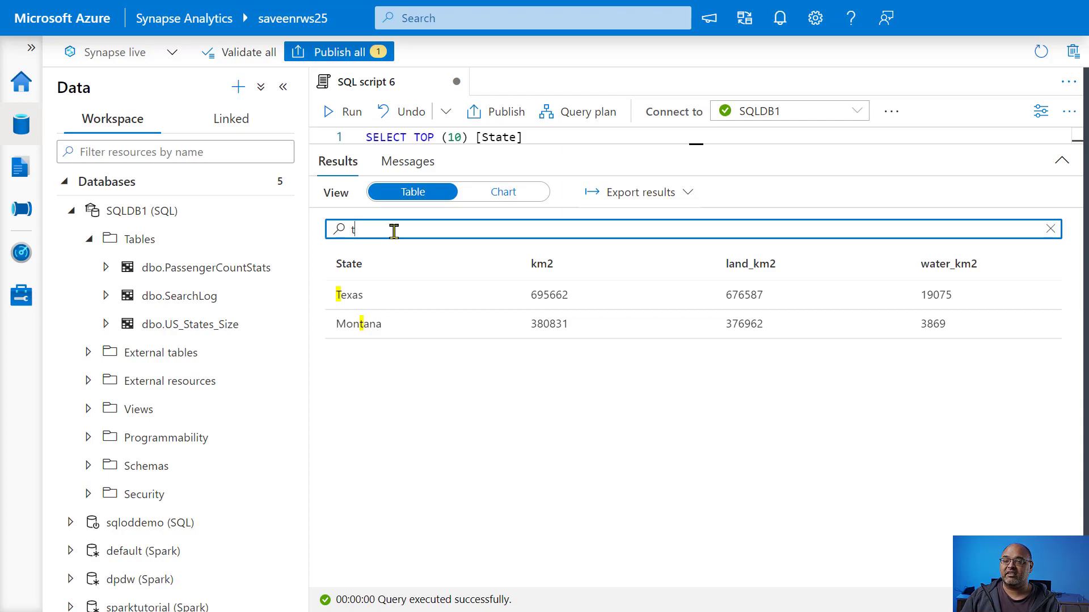
text(e)
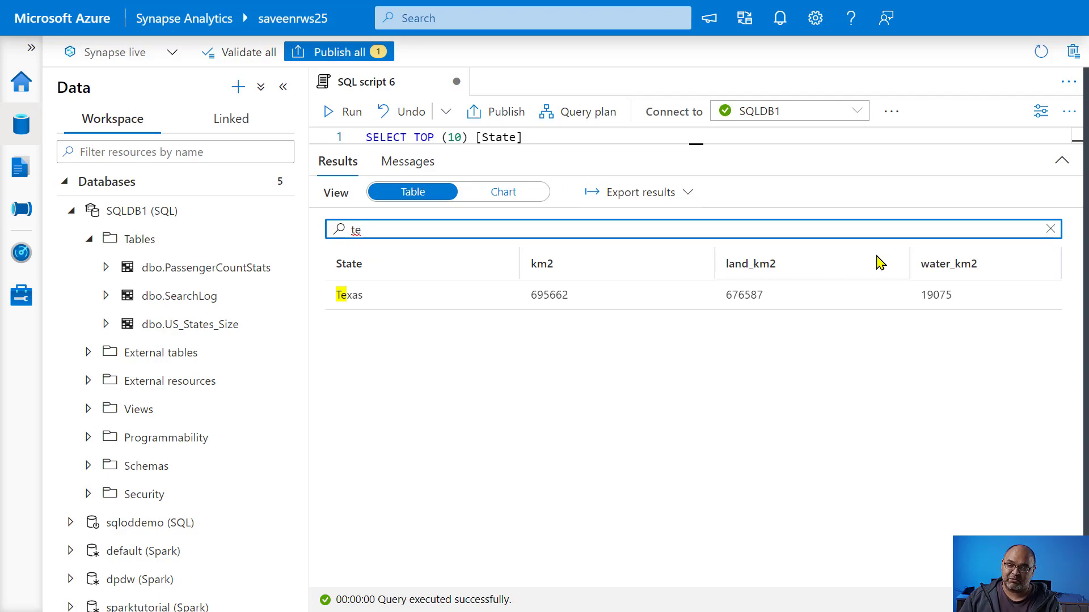
click(1050, 229)
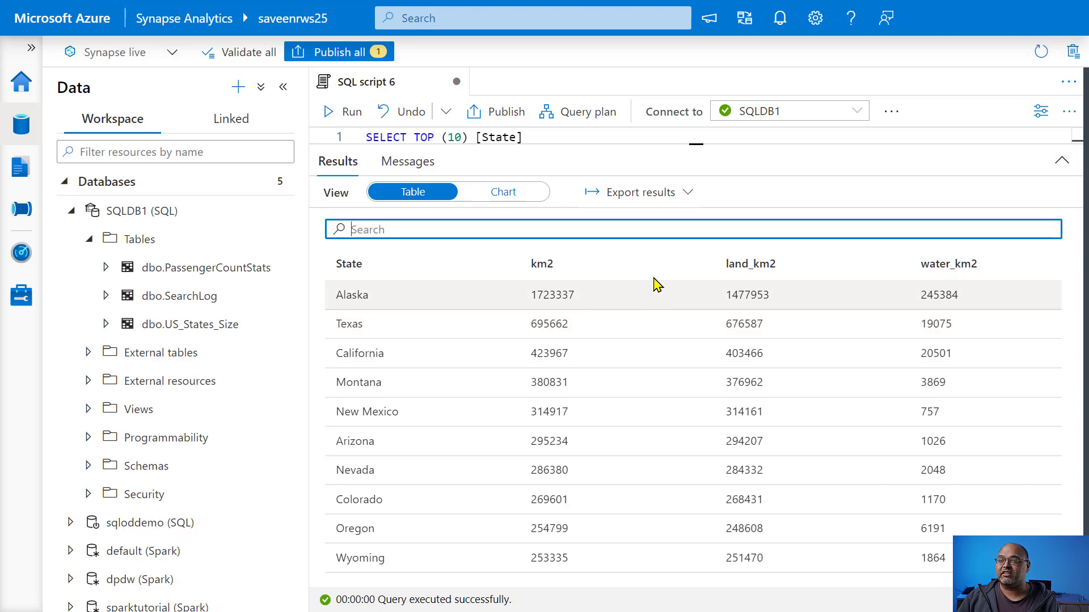
Export the query results as a CSV file and dismiss the browser's download bar
click(673, 195)
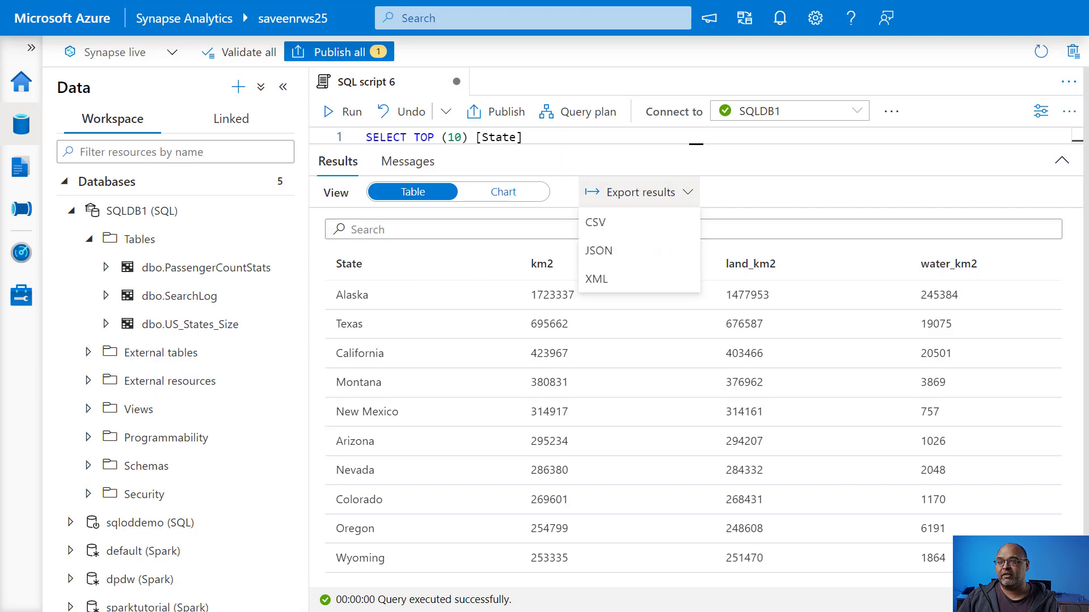
click(638, 227)
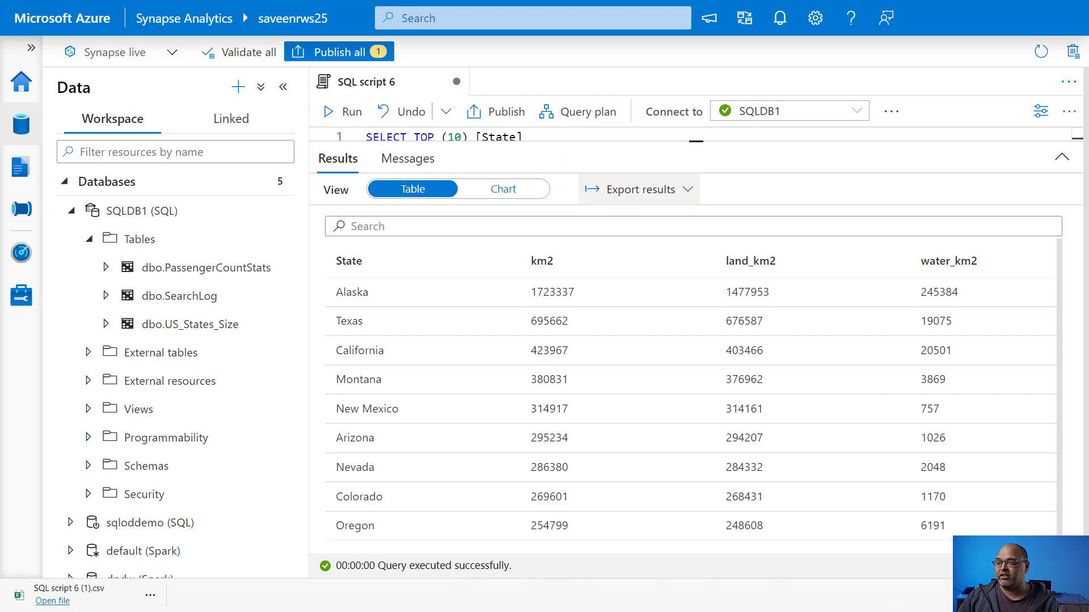
click(1075, 594)
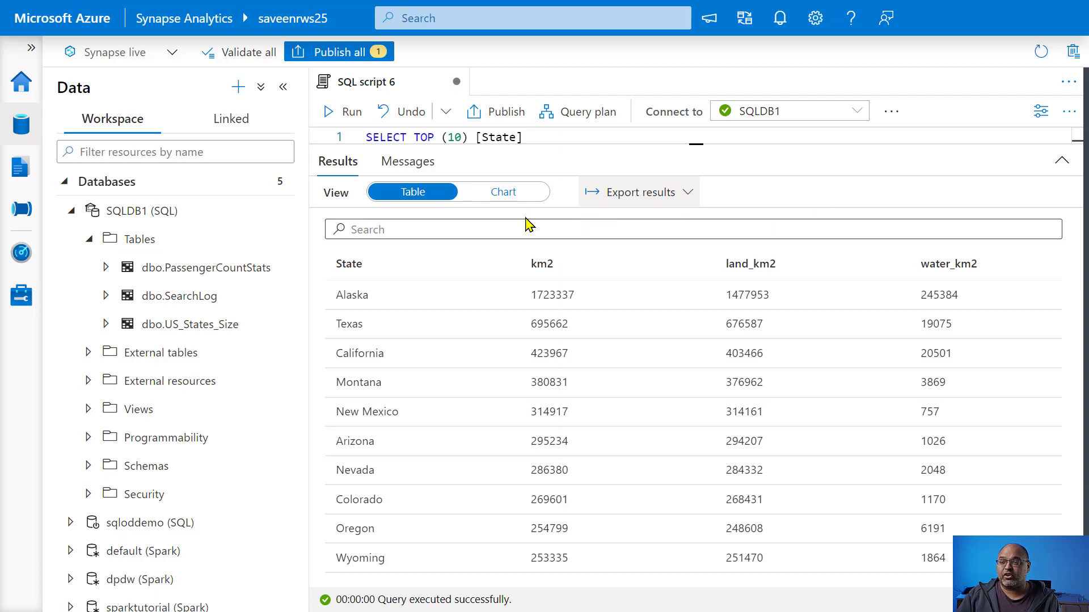
Show the query results as a chart with State as the category column
click(519, 193)
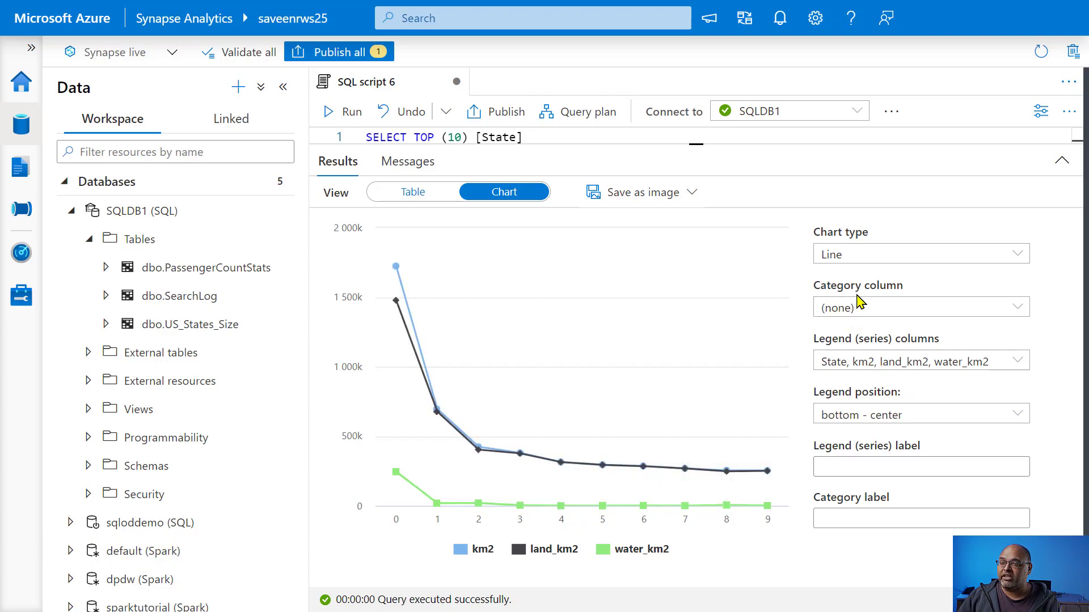
click(1013, 311)
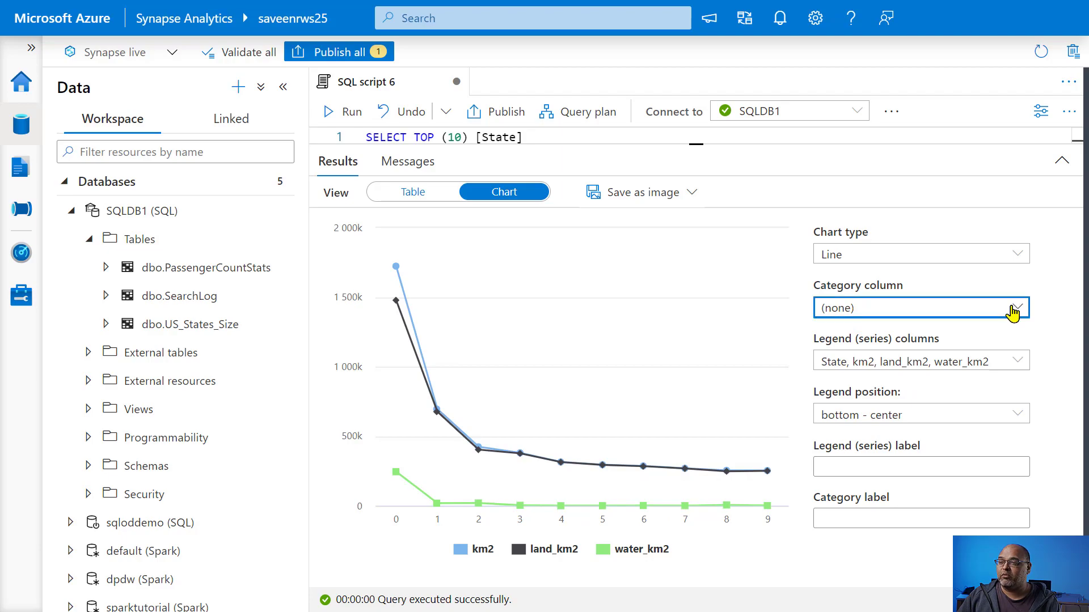
click(851, 363)
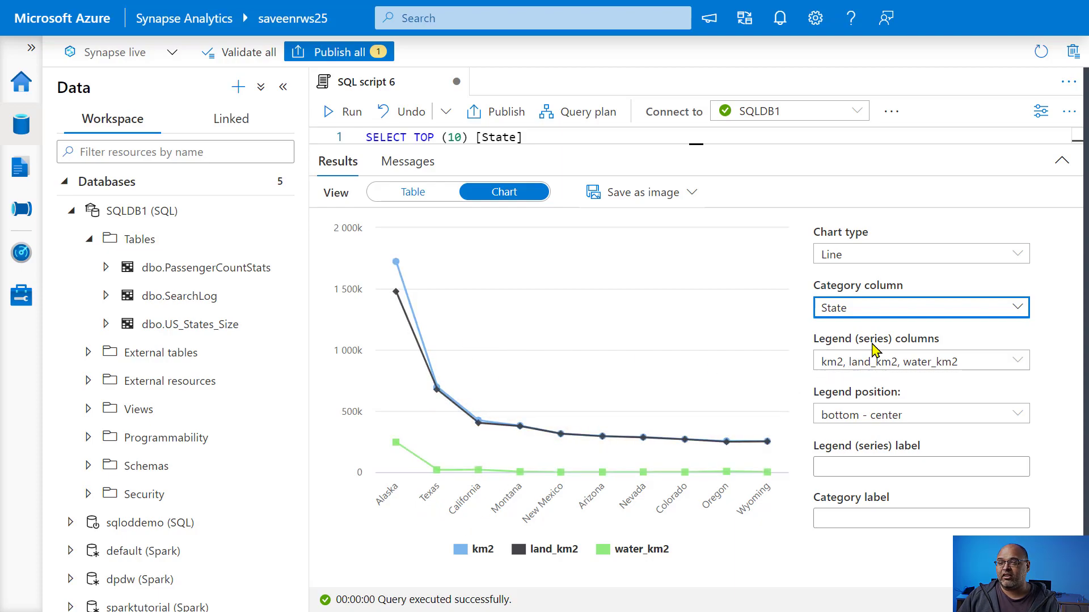
Remove land_km2 from the chart's legend series columns, keeping km2 and water_km2
click(1019, 362)
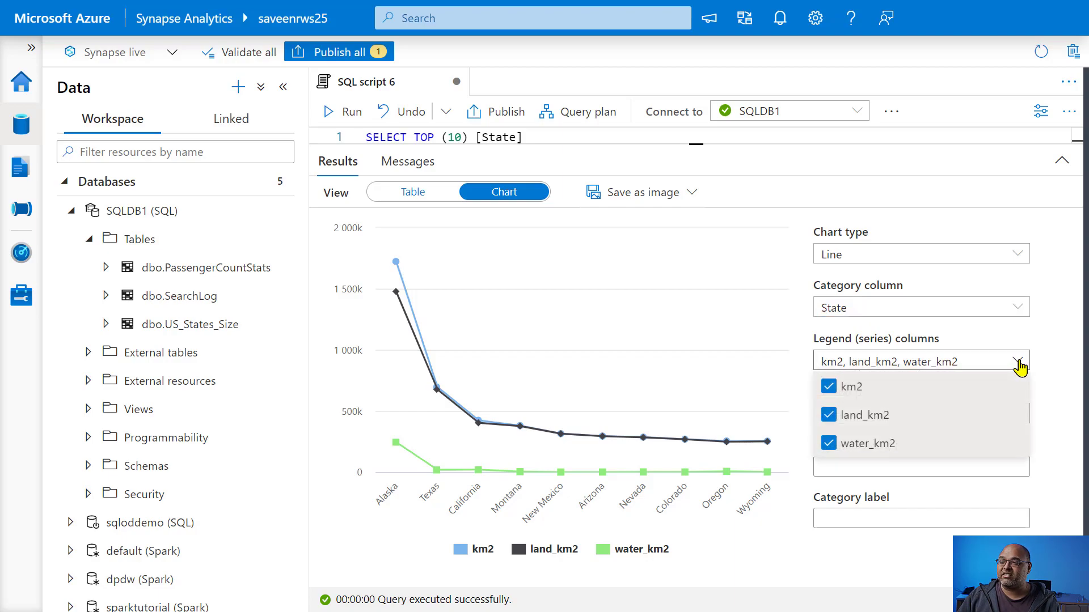
click(829, 416)
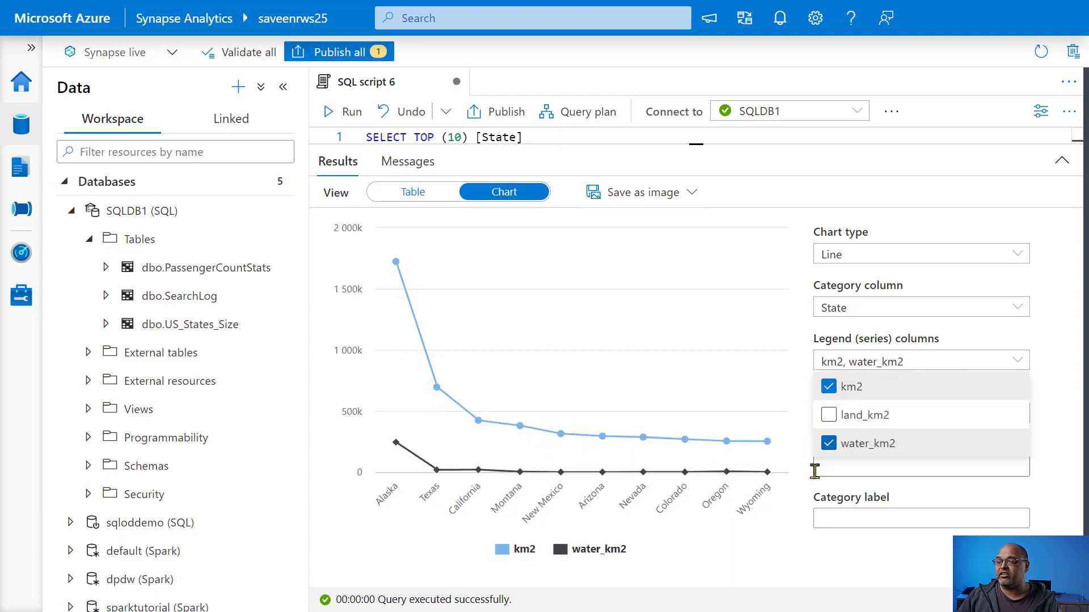
key(Escape)
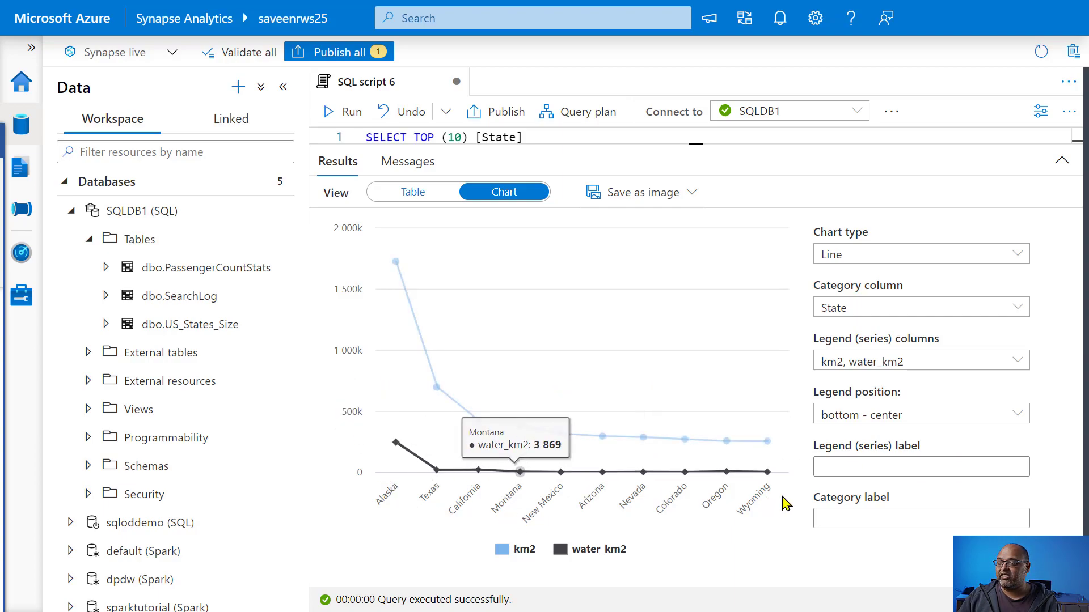
Set the chart's legend series label to "Area" and its category label to "State"
click(899, 467)
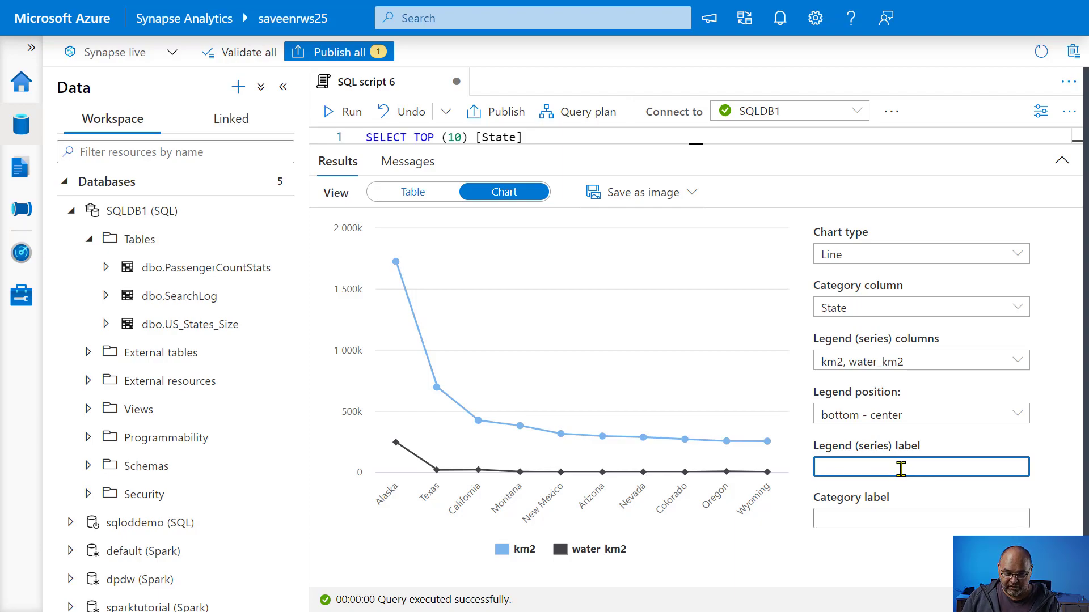
text(Ar)
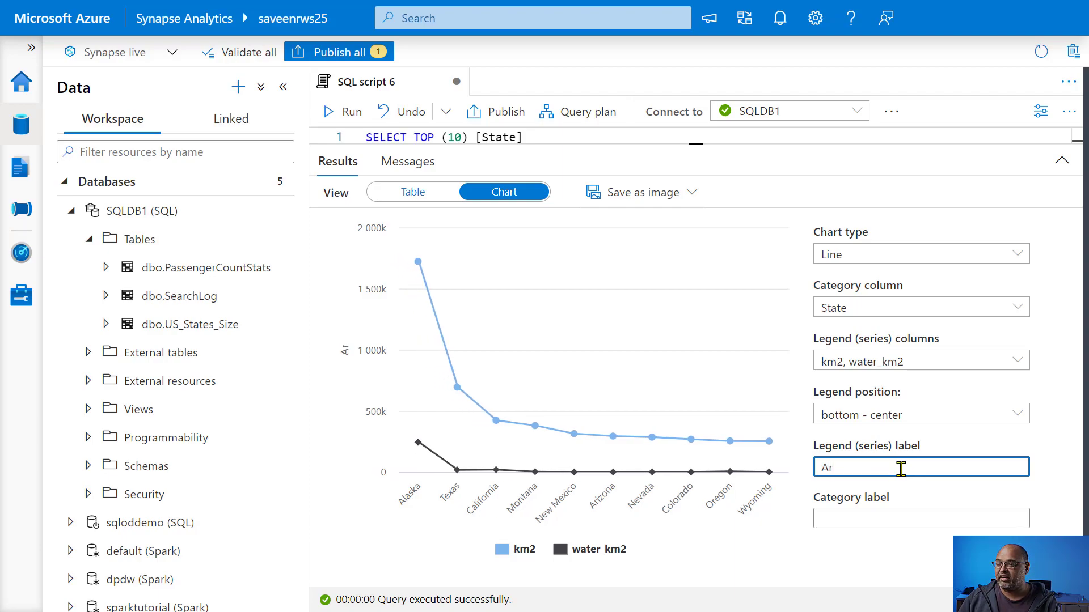
text(r)
key(BackSpace)
text(ea)
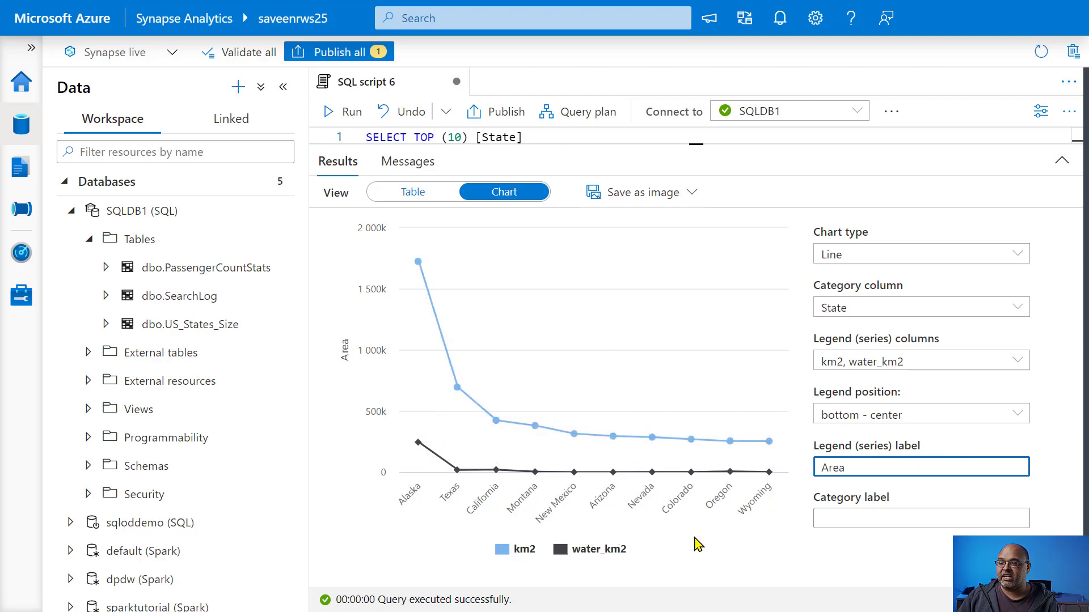
click(876, 519)
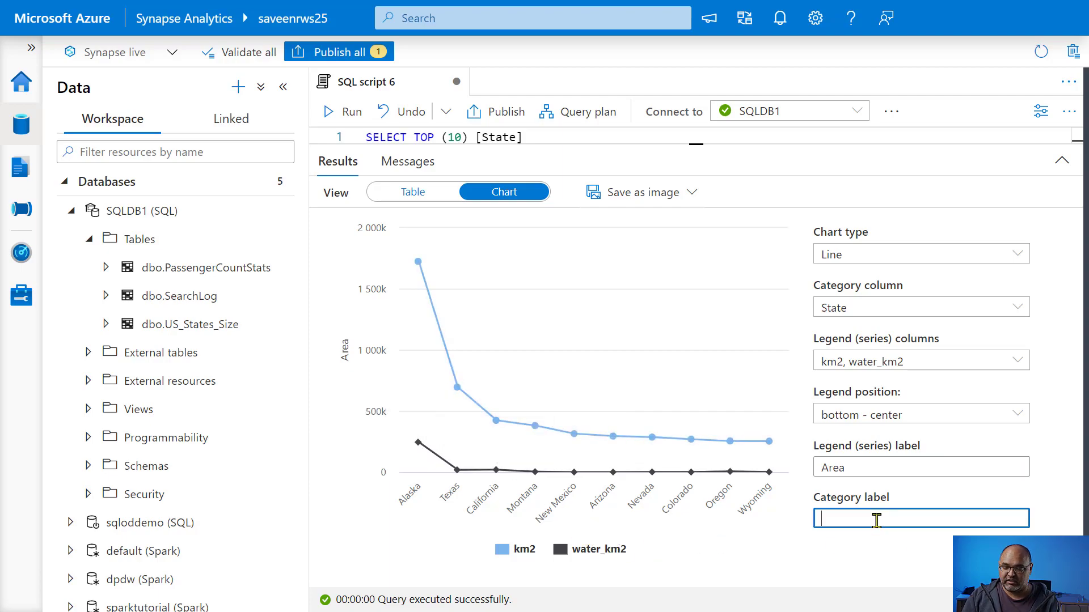
text(State)
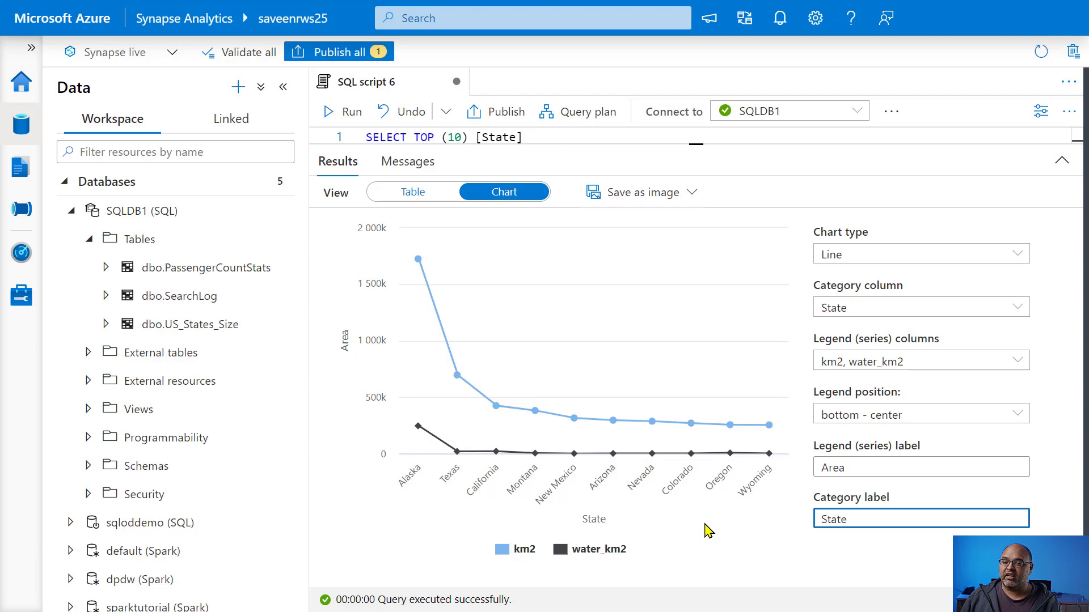
Try the Bar, Column and Area chart types for the results, and settle on Bar
click(936, 256)
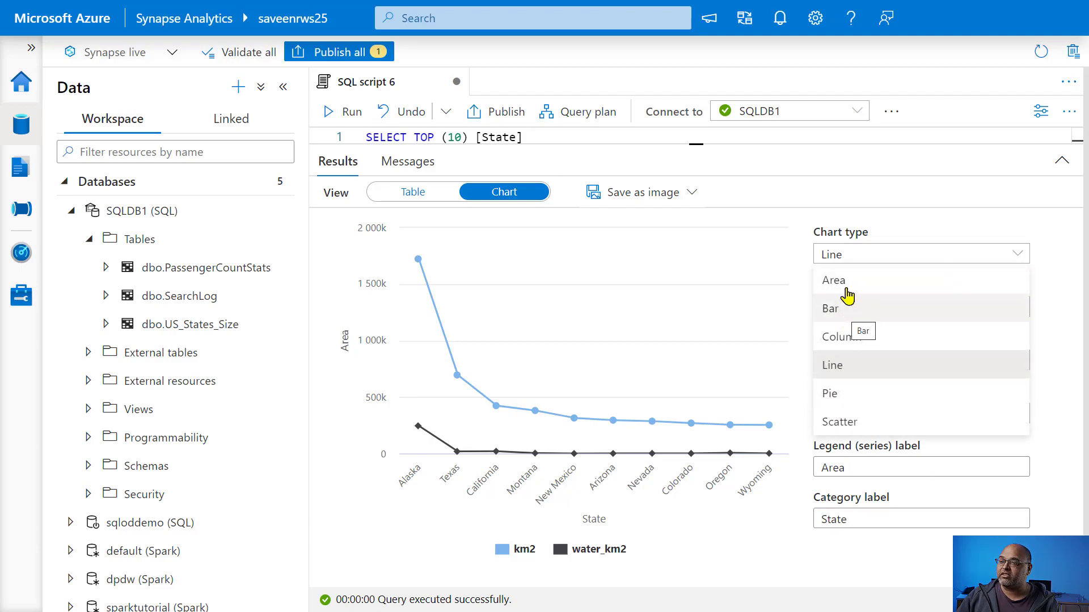
click(844, 312)
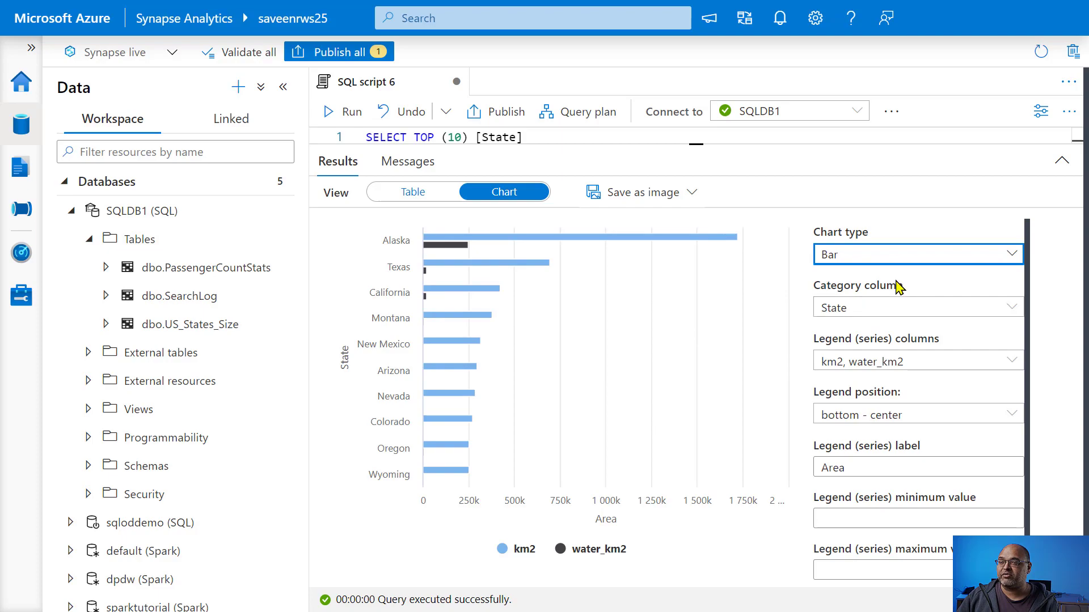
click(893, 258)
click(866, 333)
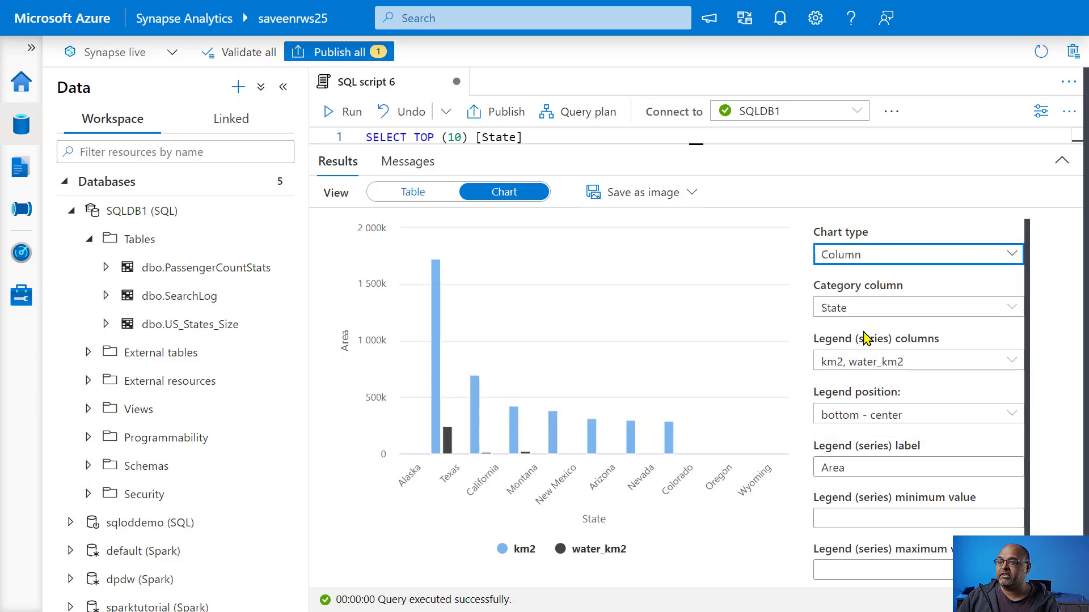
click(880, 267)
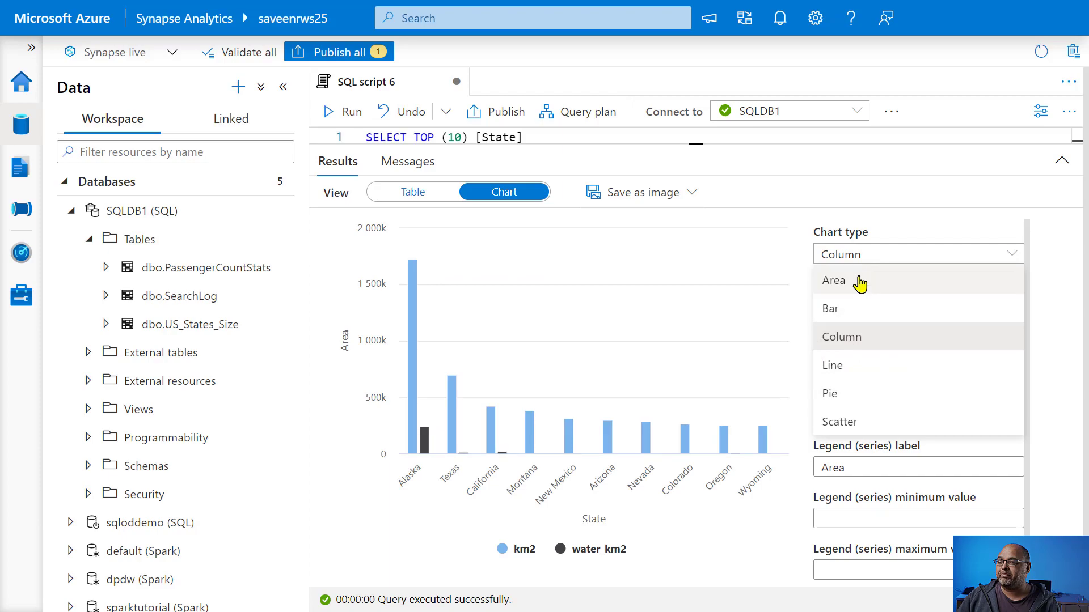
click(860, 283)
click(866, 258)
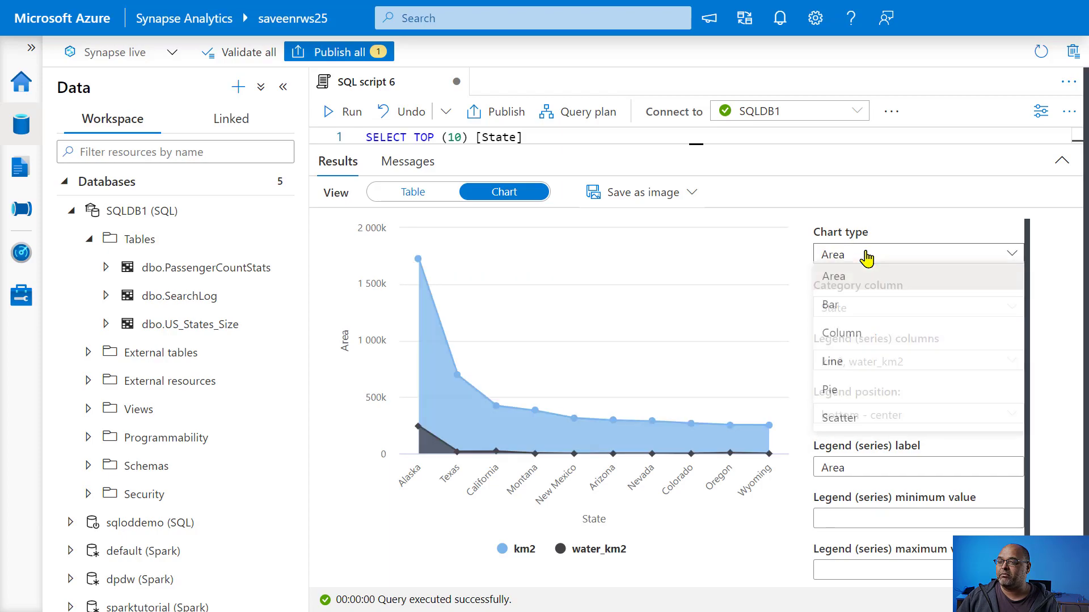
click(861, 313)
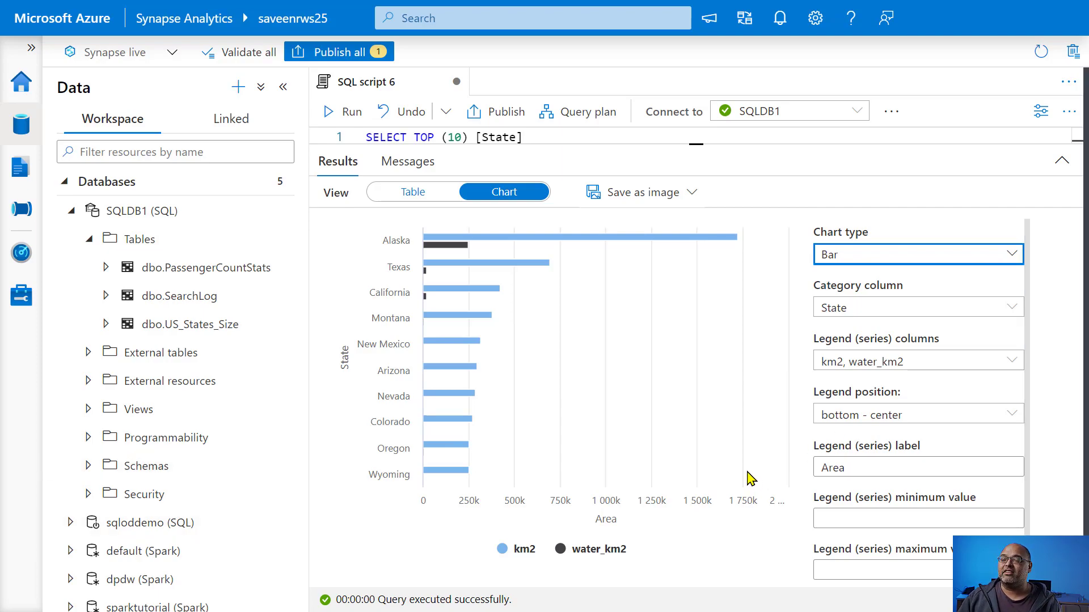
Open the format choices for saving the bar chart as an image
click(679, 195)
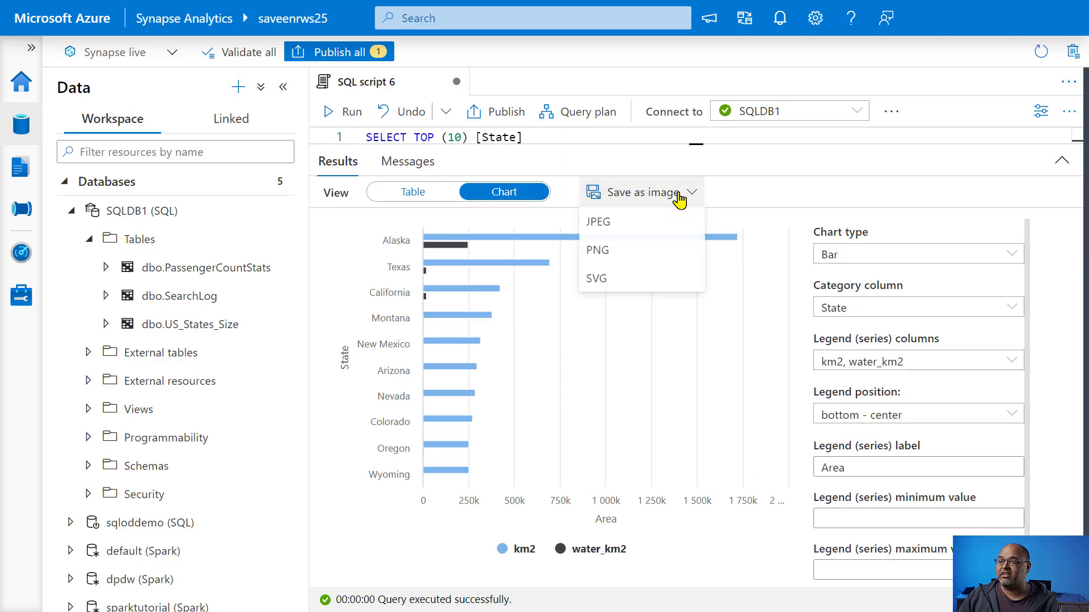